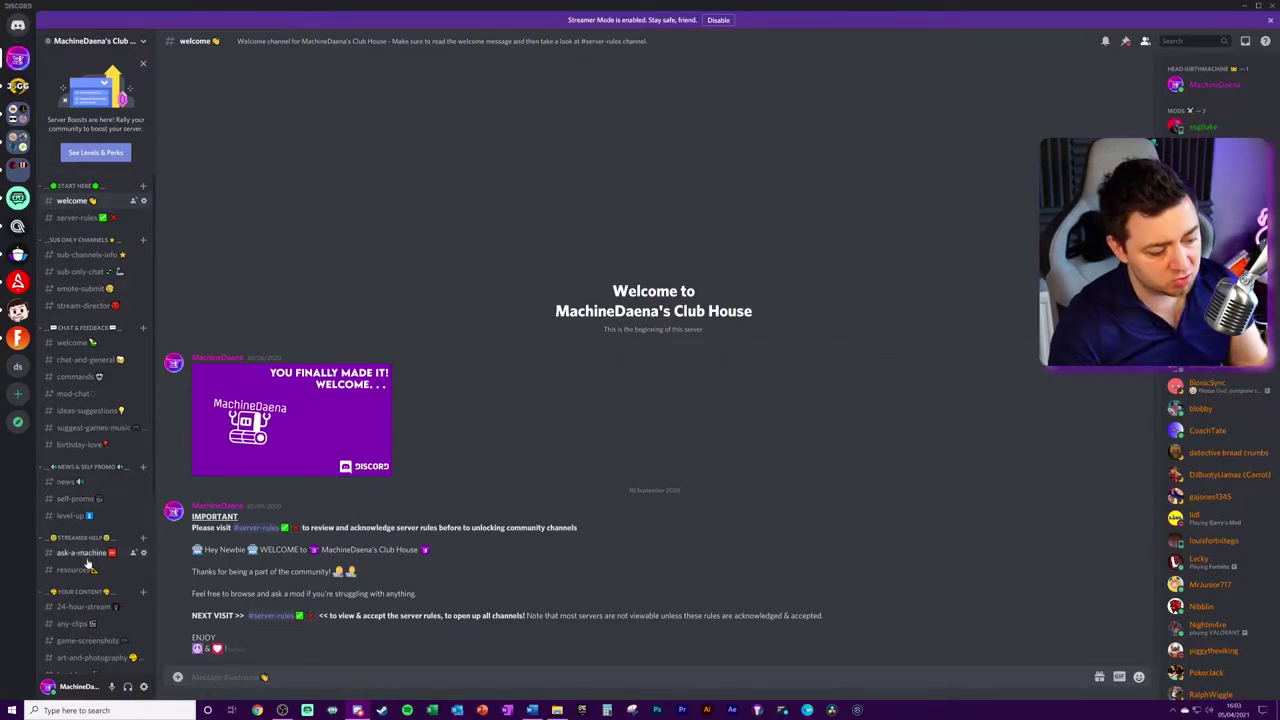
Scroll the channel list and begin a new channel, switching its type to voice and back to text.
scroll(93, 576, down, 2)
scroll(93, 576, down, 3)
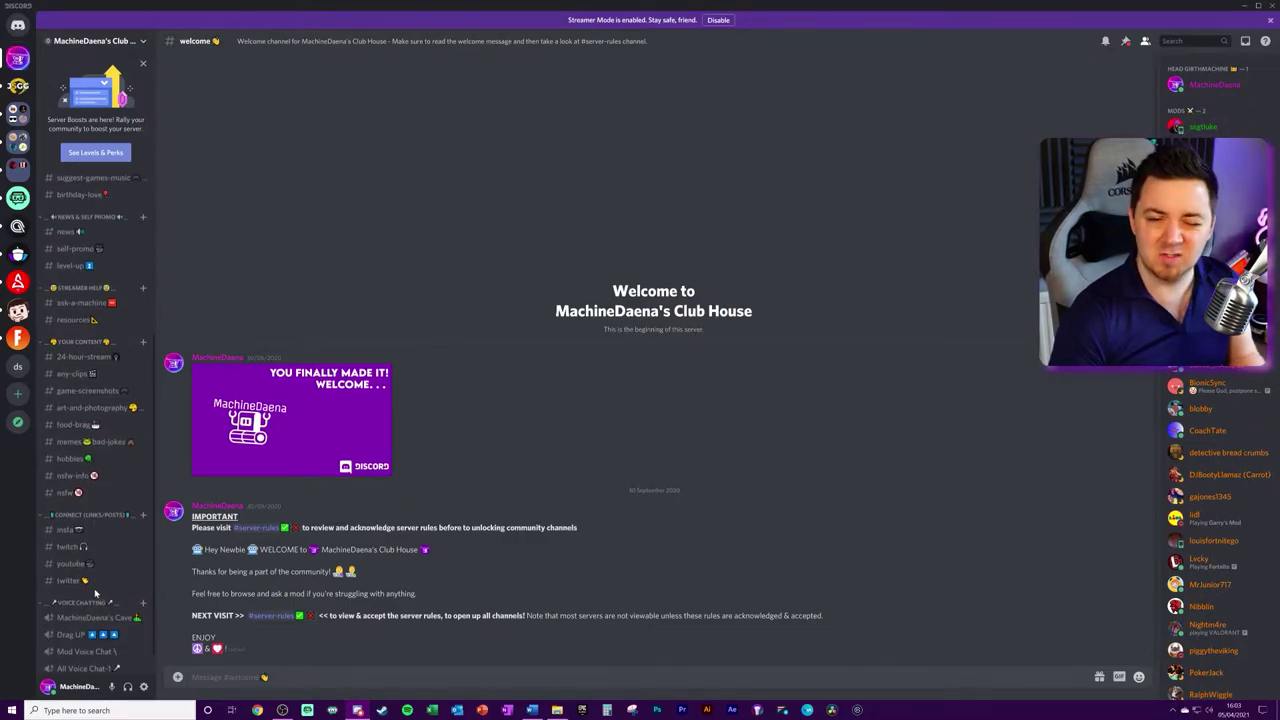
scroll(97, 585, up, 5)
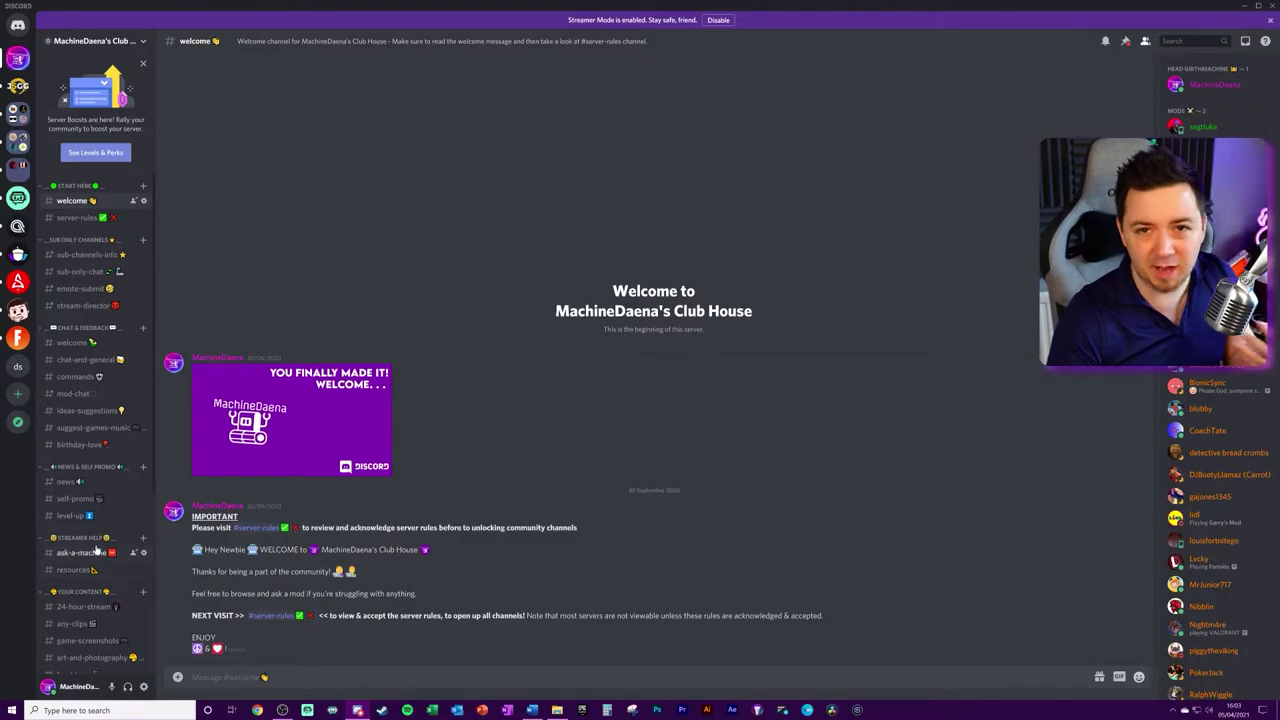
scroll(90, 550, down, 3)
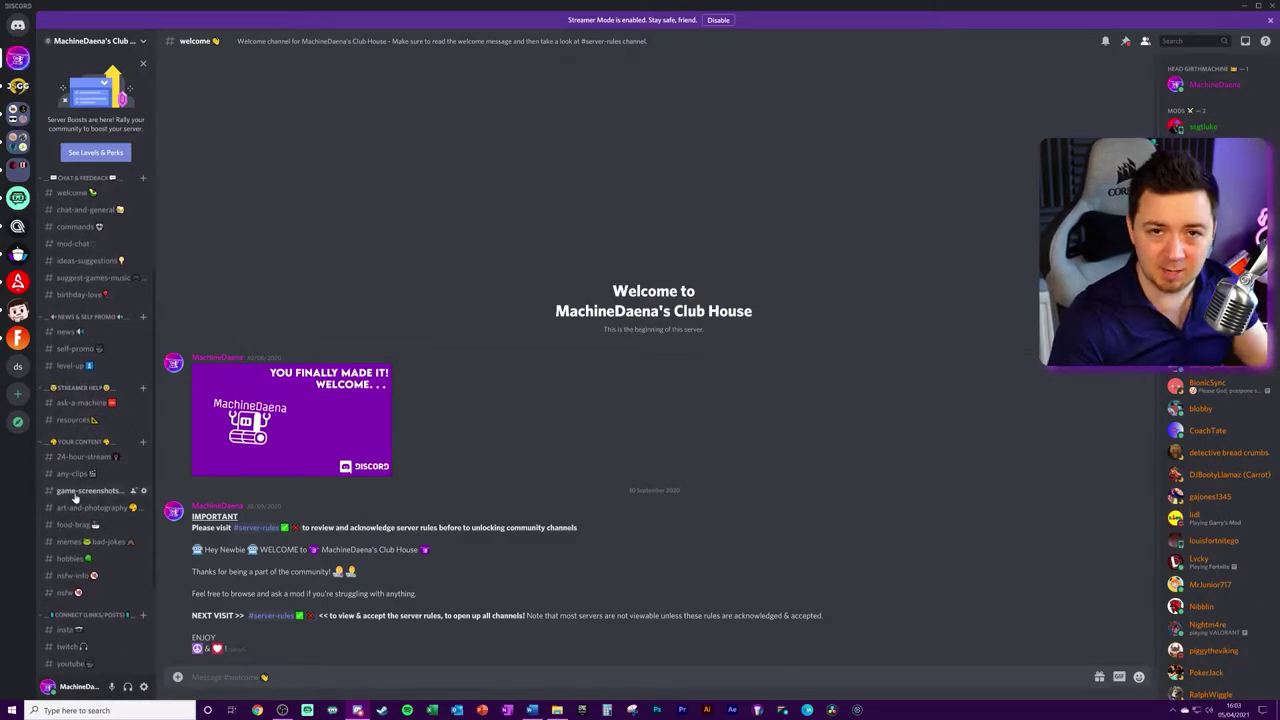
scroll(90, 420, up, 3)
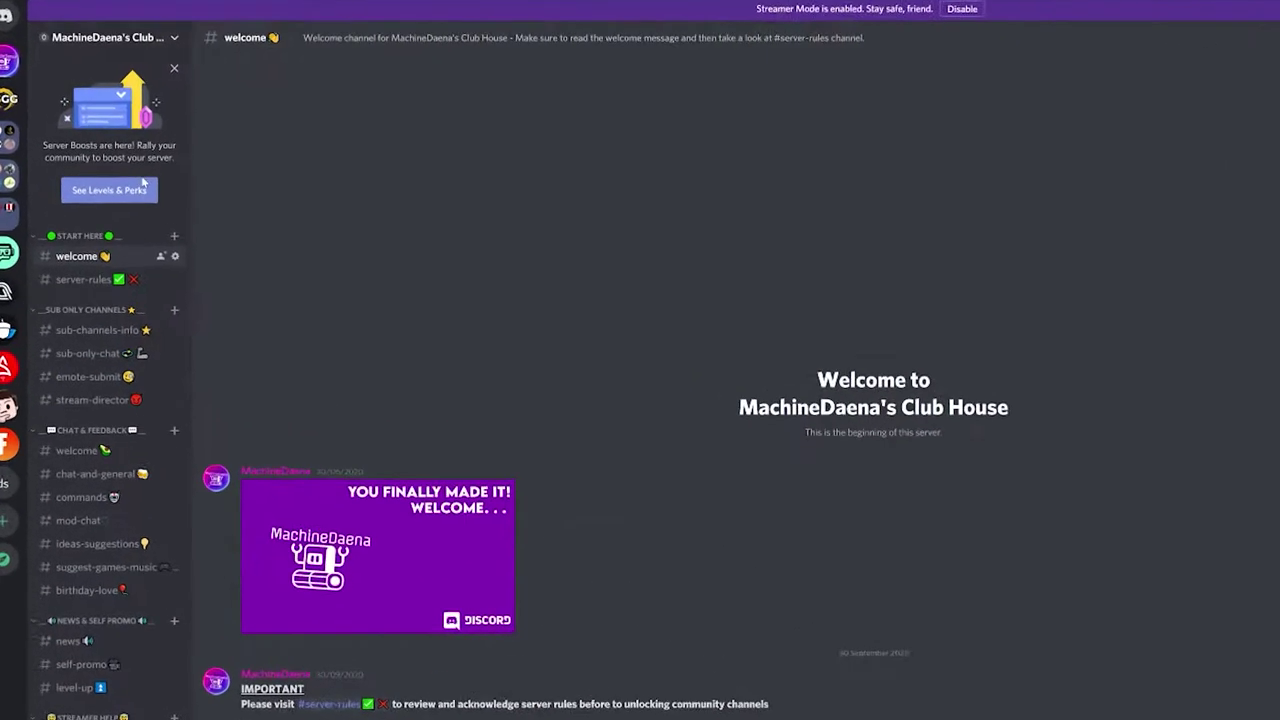
click(111, 40)
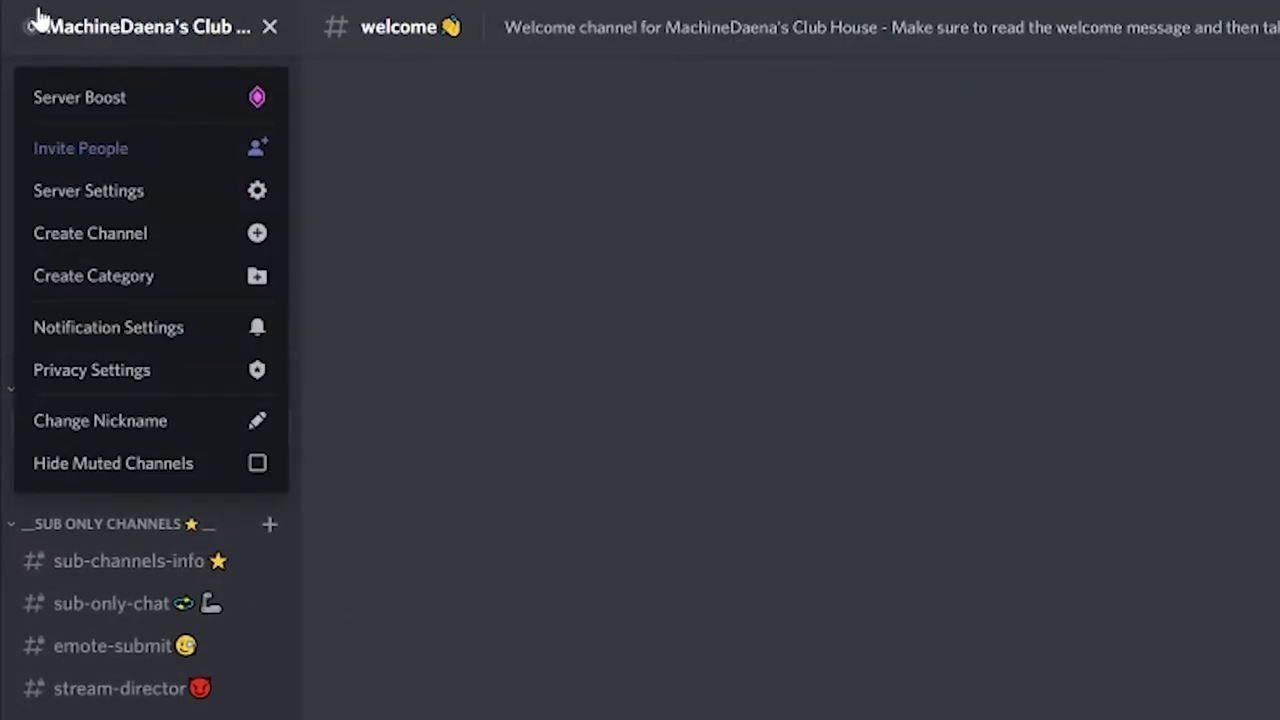
click(157, 235)
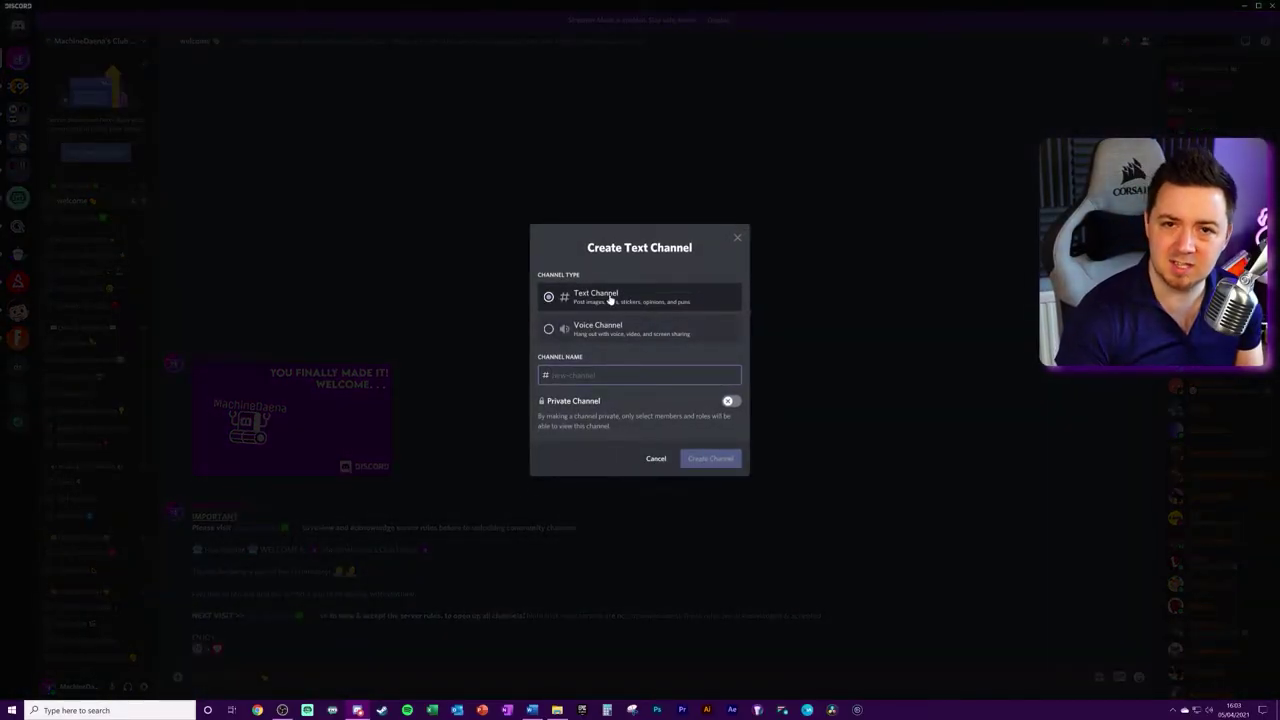
click(607, 330)
click(600, 296)
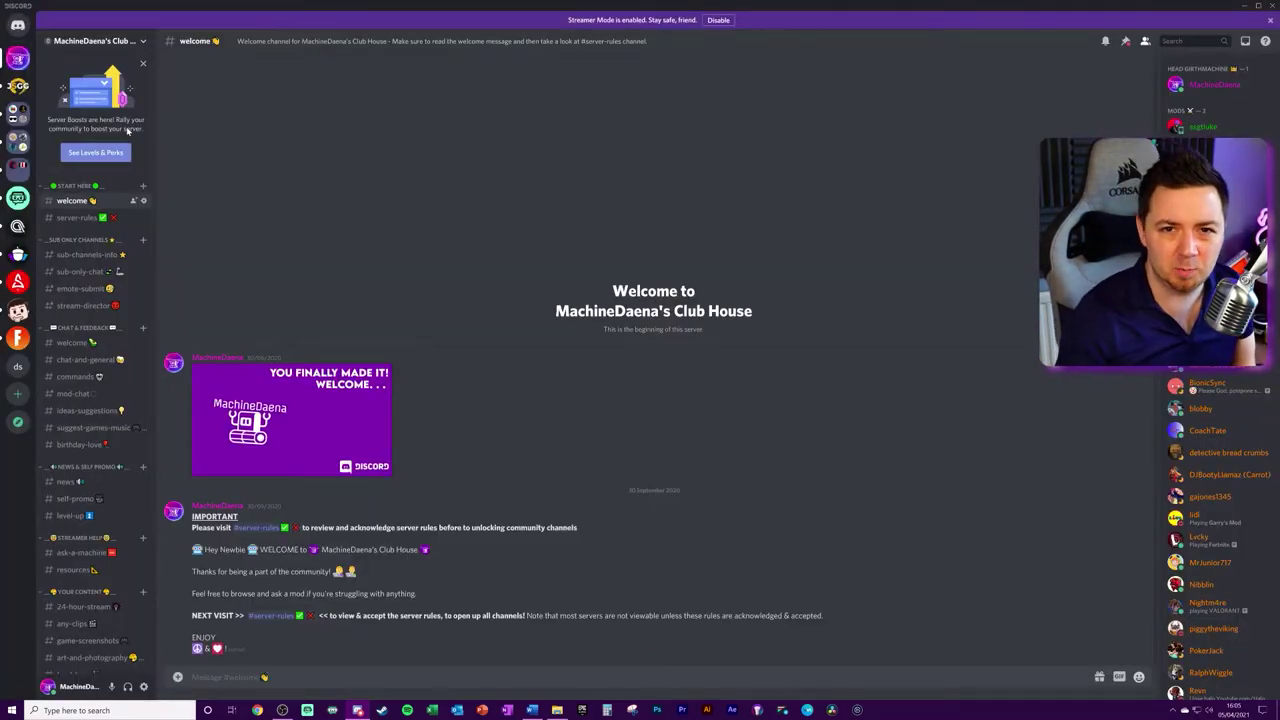
Create a category named ___YOUR CONTENT___ from the server menu.
click(93, 42)
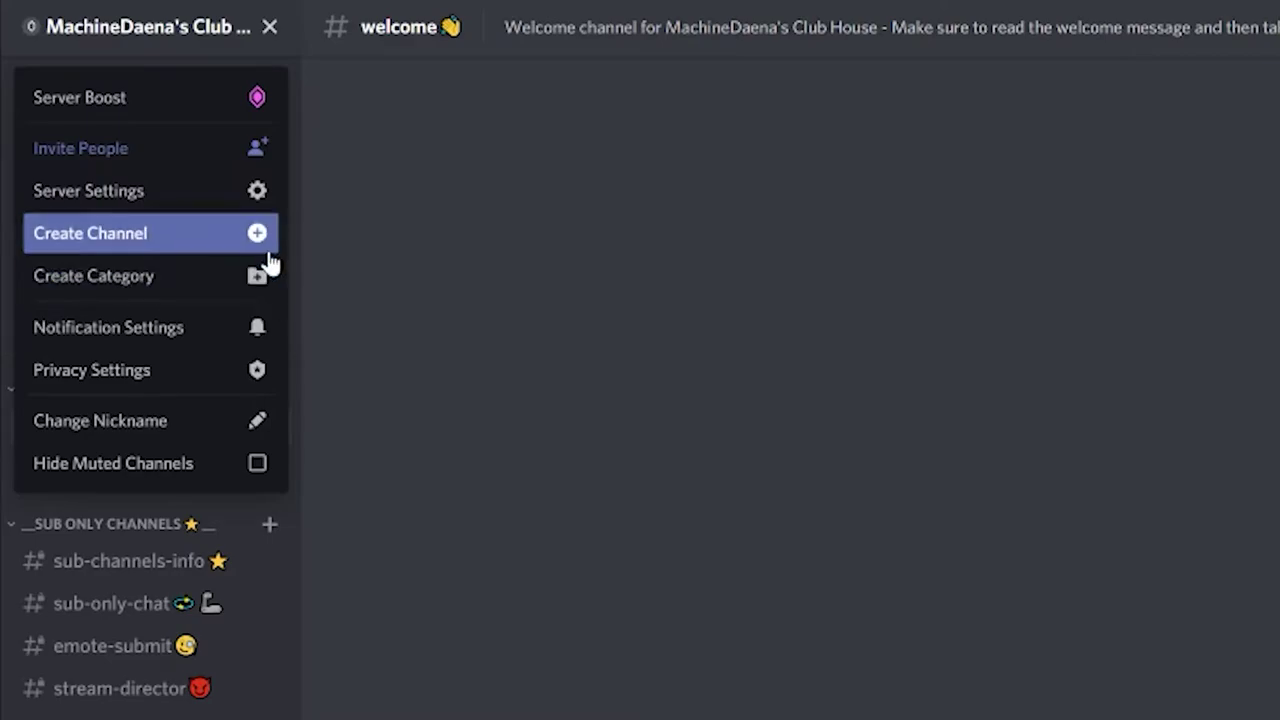
click(251, 286)
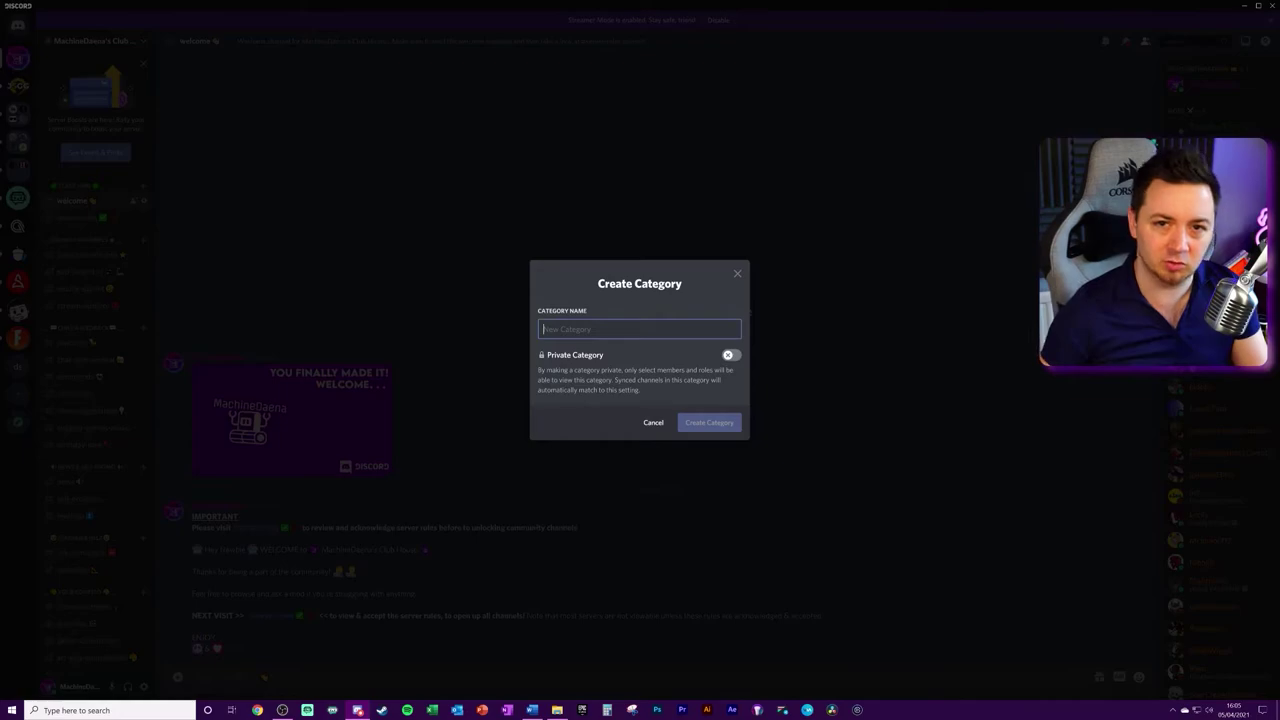
text(_)
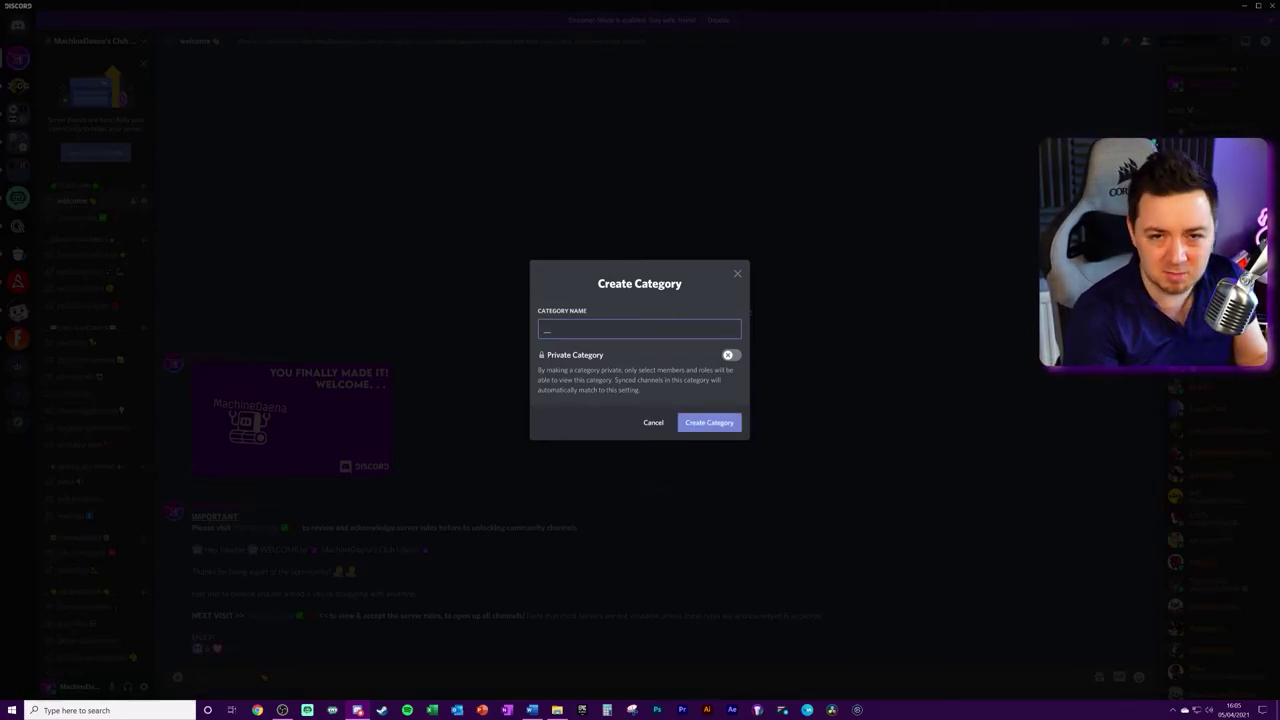
text(YOUR CONTENT__)
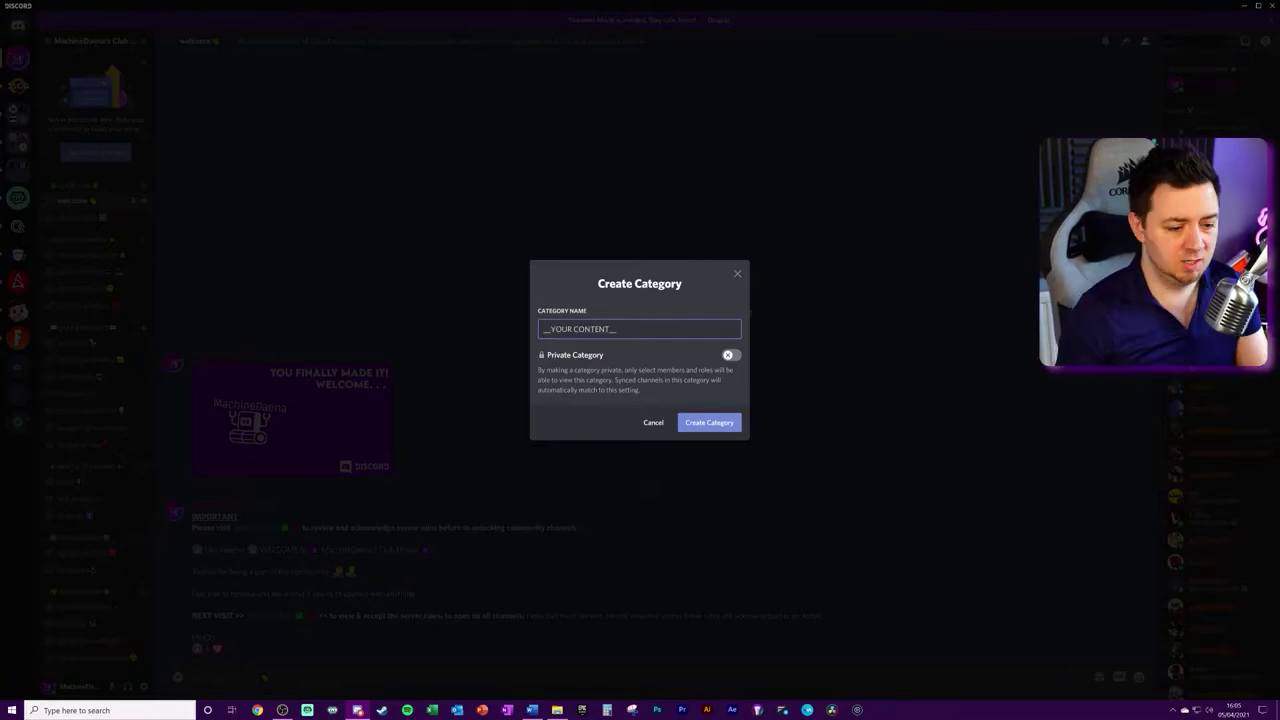
key(shift+Home)
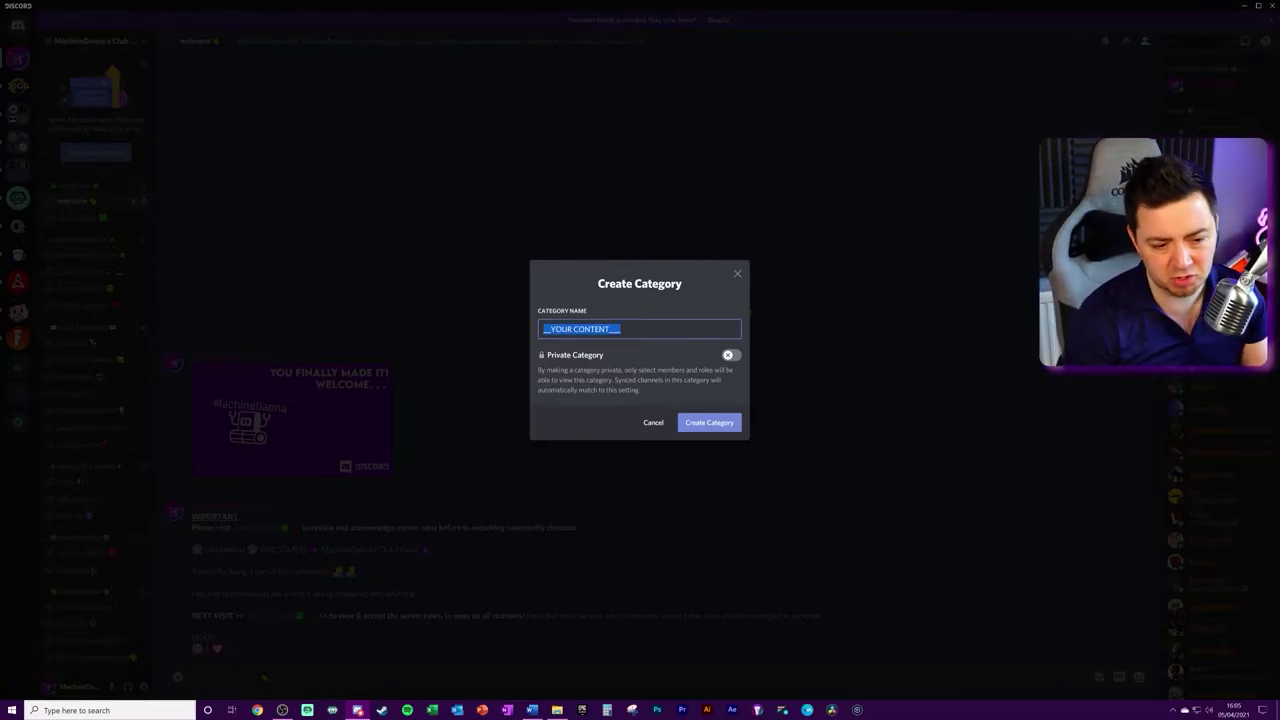
key(Left)
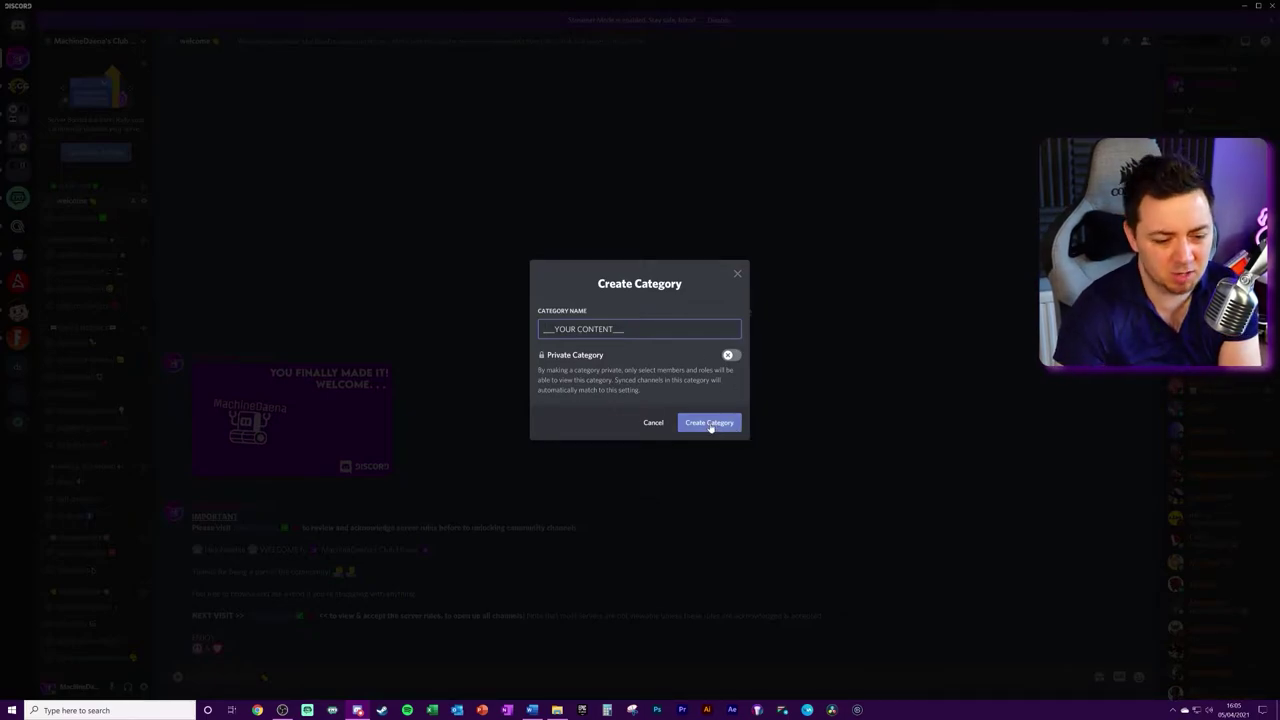
click(710, 426)
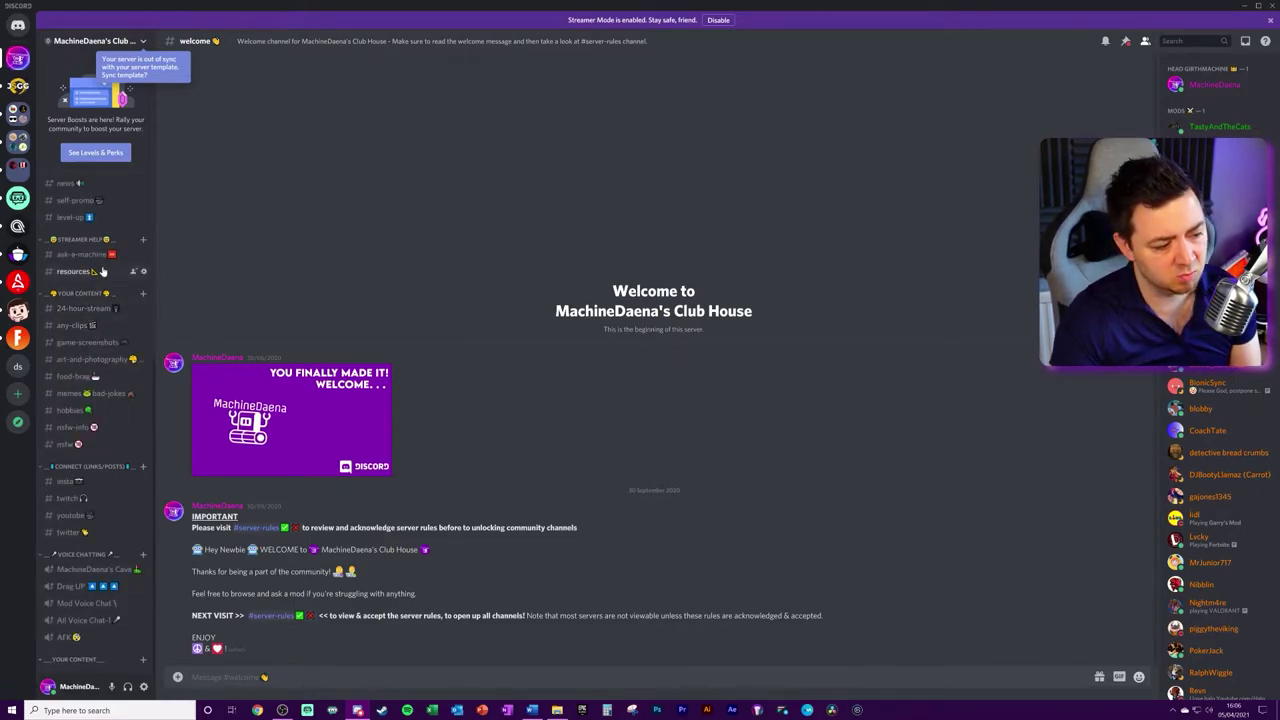
Move the new category above the old YOUR CONTENT, review its permissions, and start a food-and-drink channel.
drag(101, 271, 90, 302)
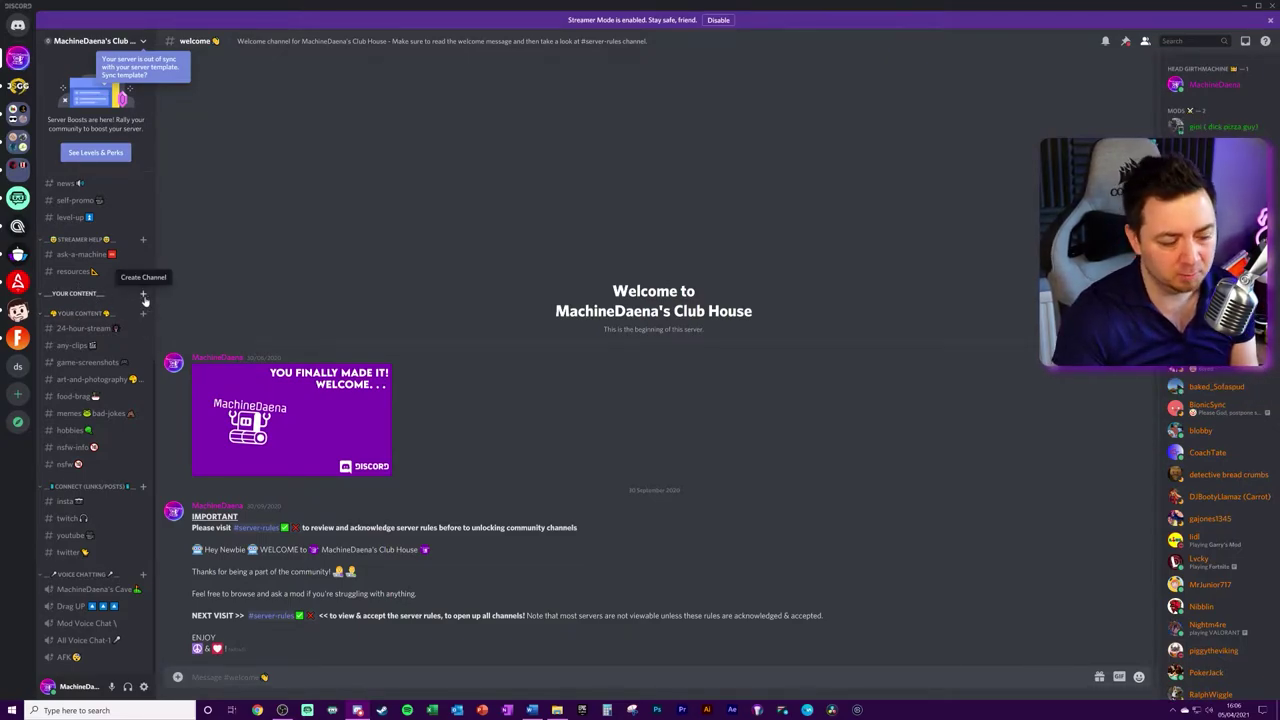
right_click(98, 294)
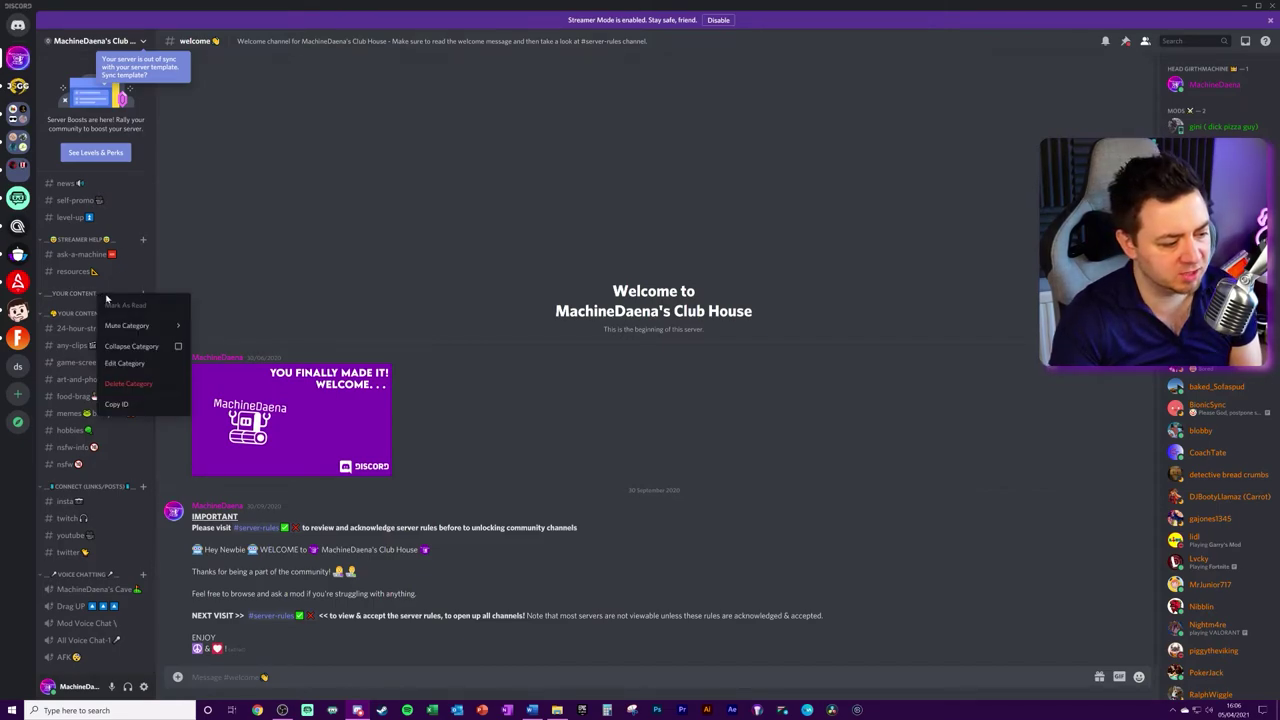
click(128, 364)
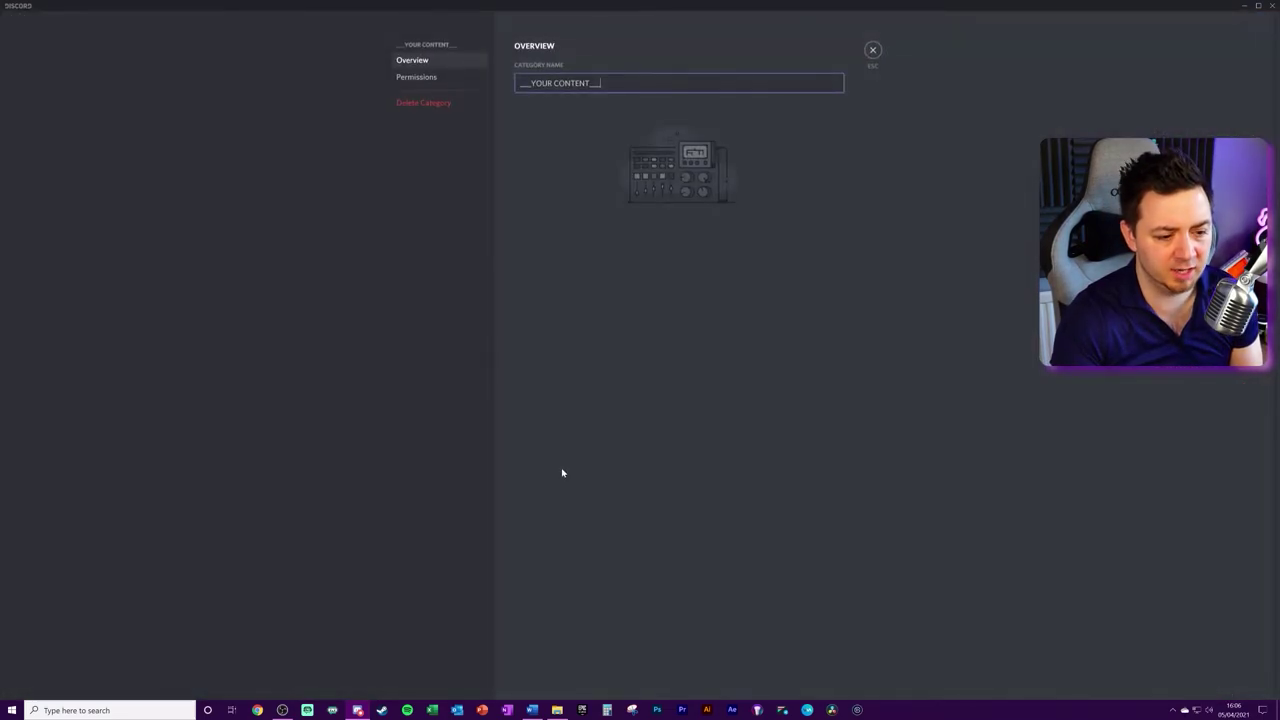
click(426, 80)
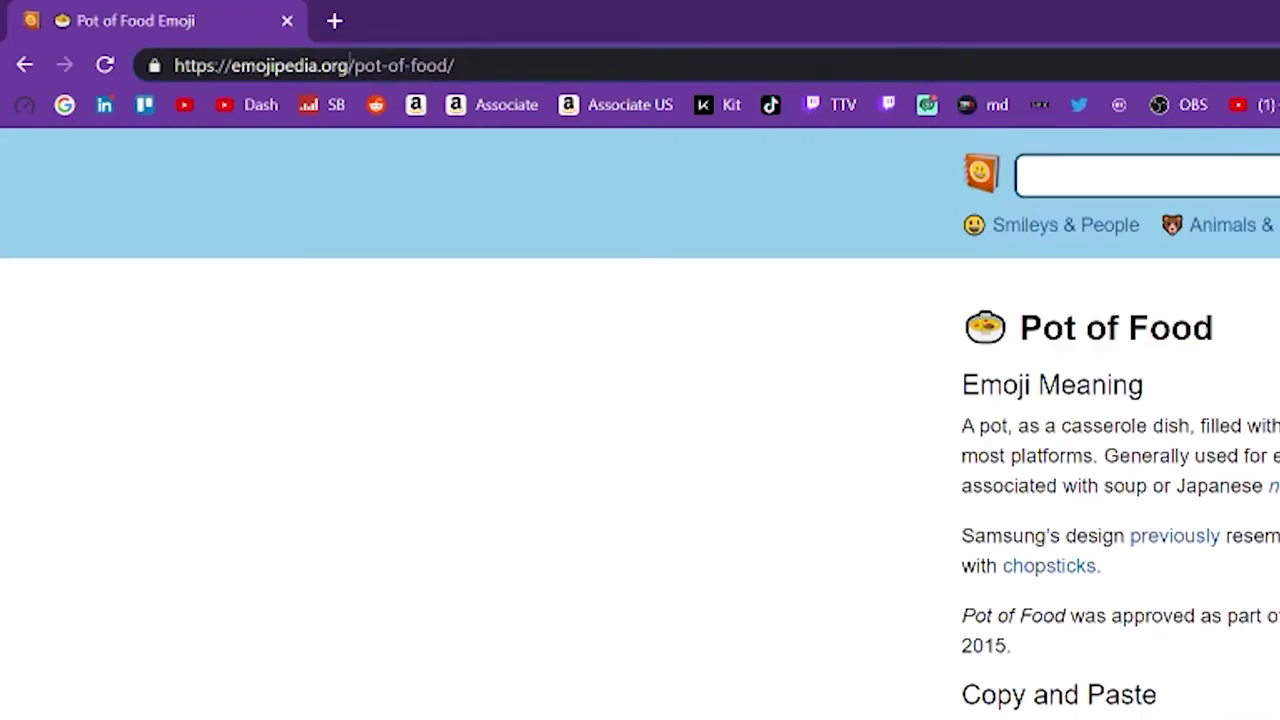
drag(350, 65, 194, 65)
click(472, 660)
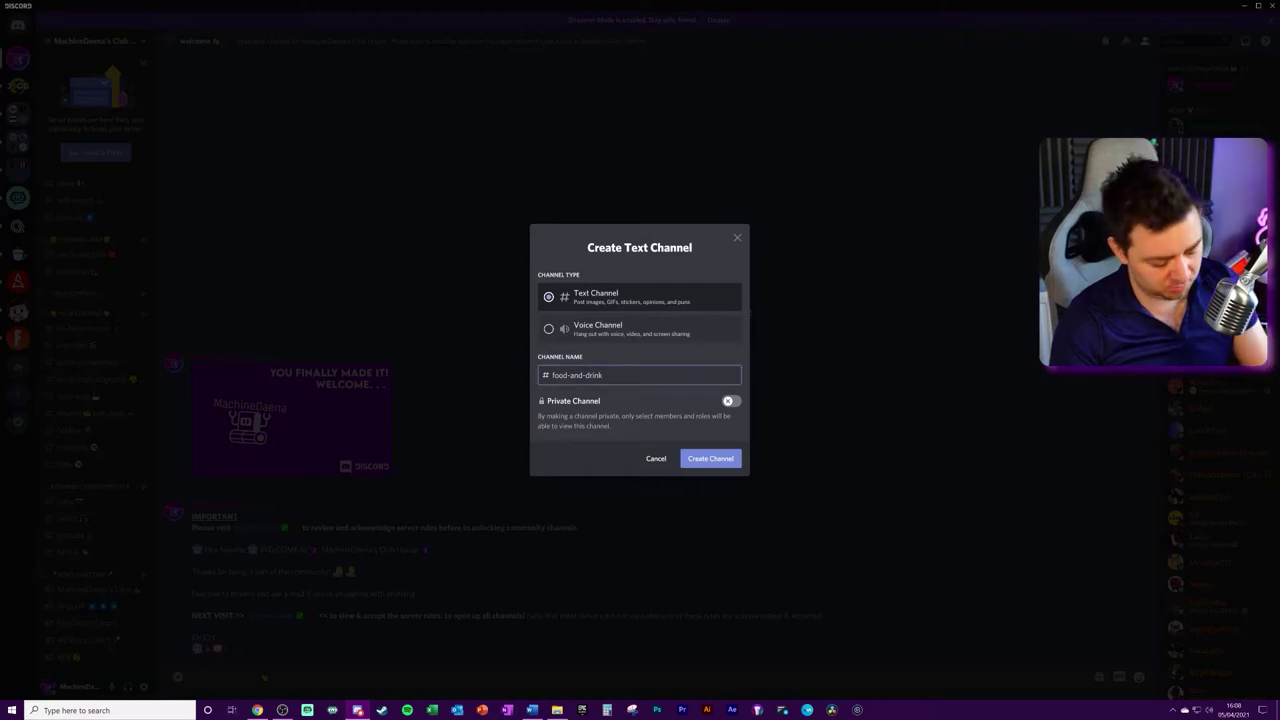
Create the text channel food-and-drink 🍲 with the pot-of-food emoji in its name.
drag(634, 384, 513, 368)
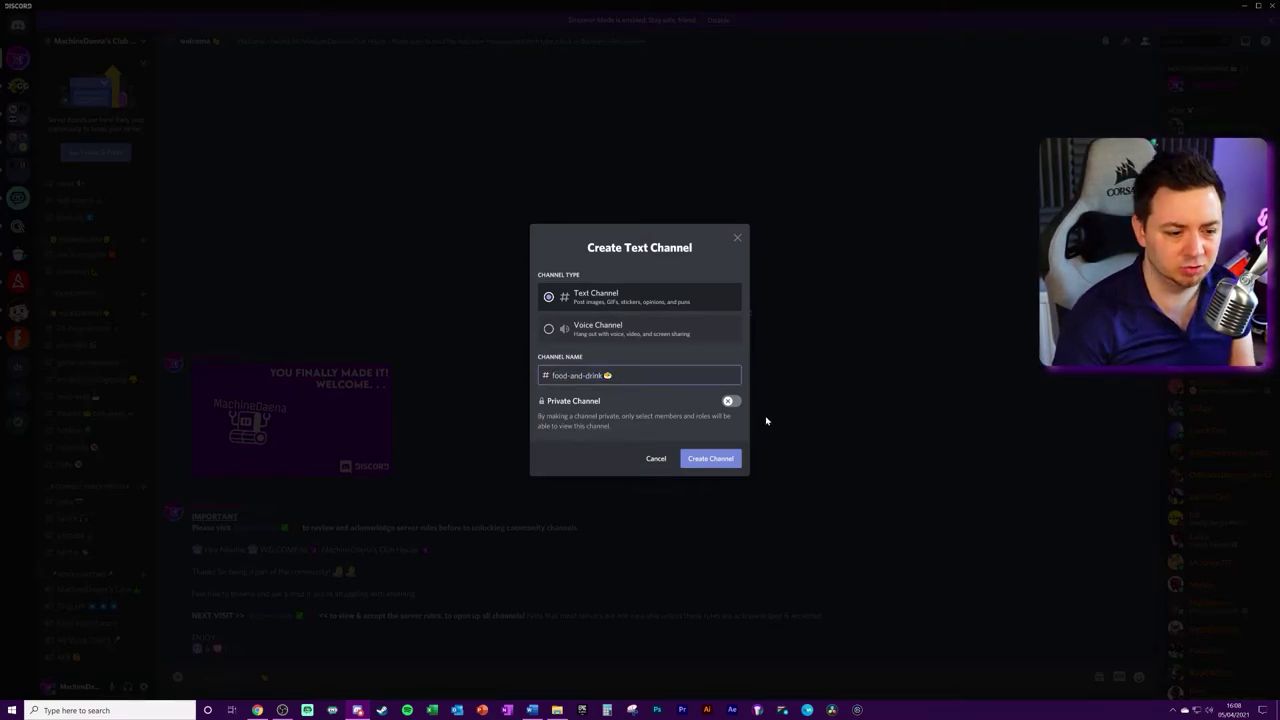
click(712, 459)
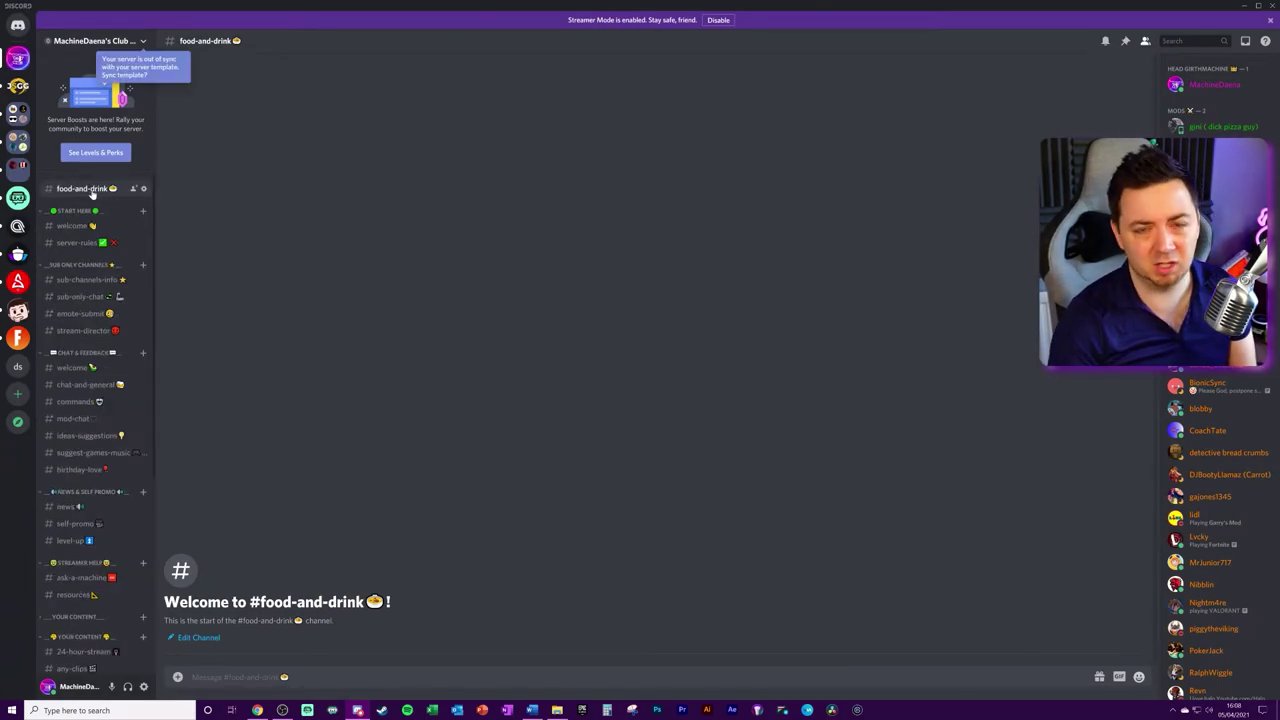
Drag food-and-drink into YOUR CONTENT, sync its permissions, and place it above 24-hour-stream.
mouse_move(88, 190)
mouse_down()
mouse_move(151, 272)
mouse_move(155, 413)
mouse_move(148, 458)
mouse_move(110, 505)
mouse_move(94, 650)
mouse_up()
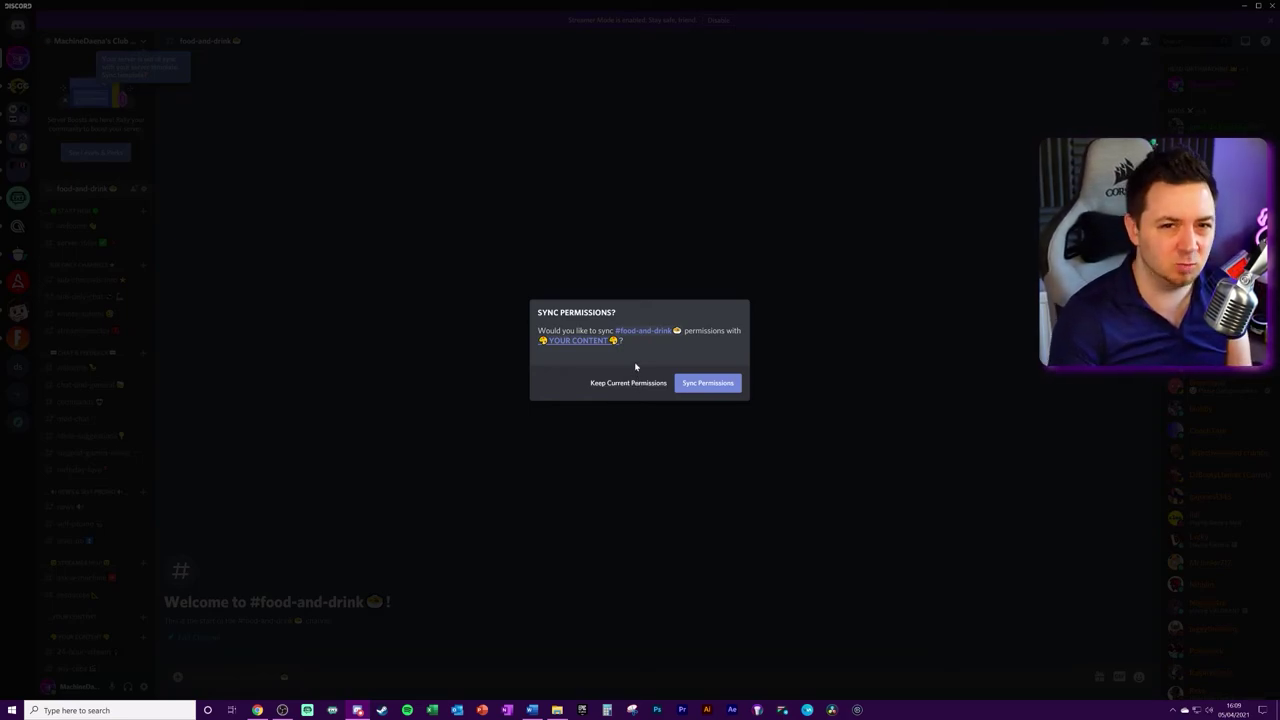
click(713, 390)
scroll(80, 377, down, 3)
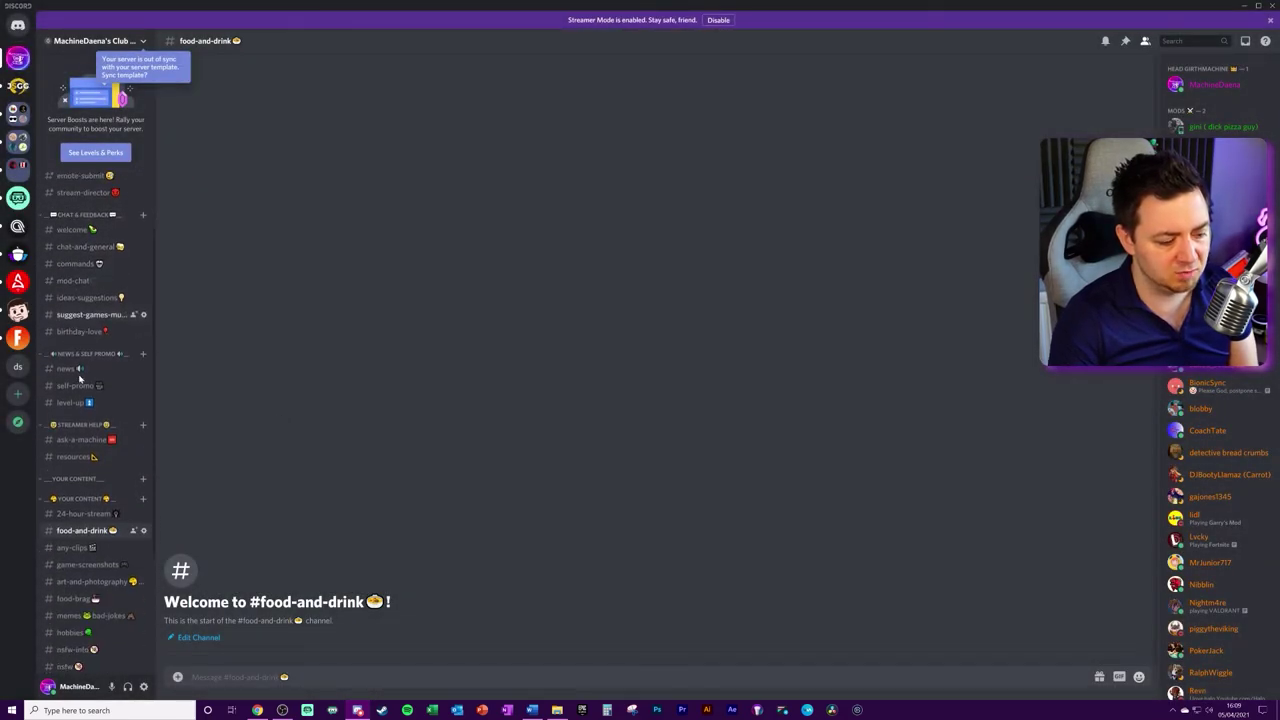
scroll(80, 377, down, 3)
drag(80, 393, 52, 363)
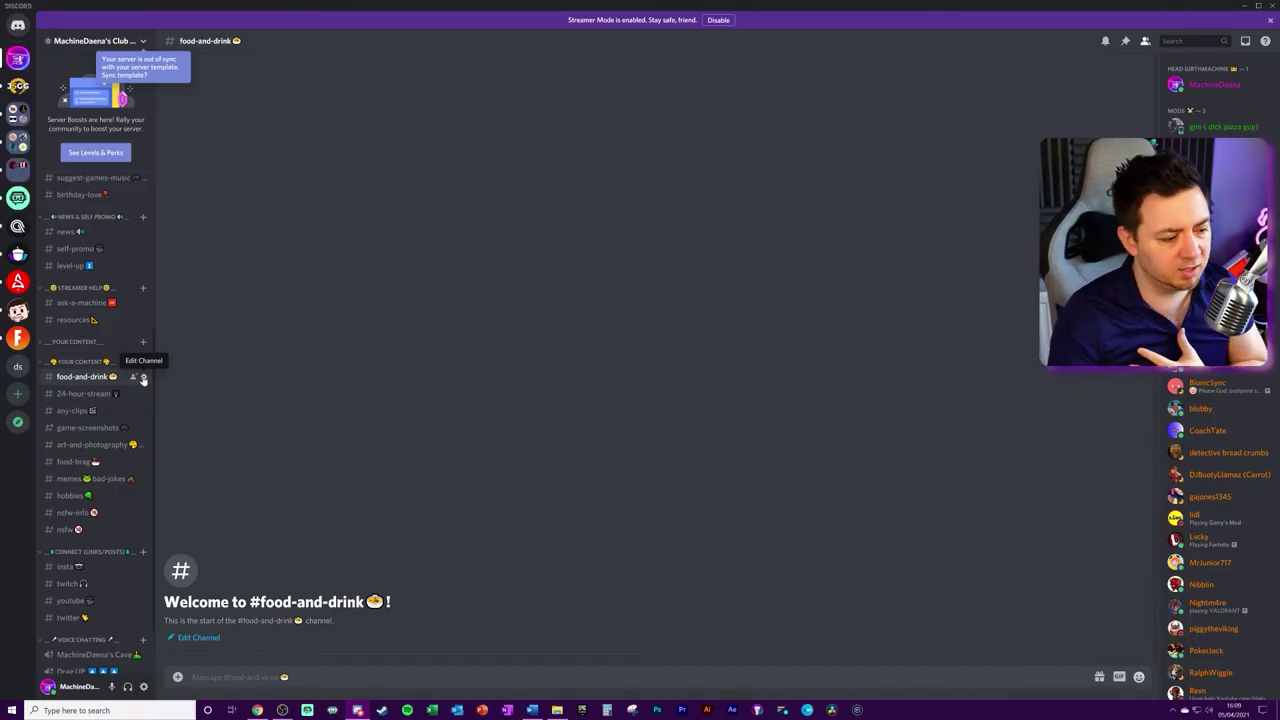
click(142, 377)
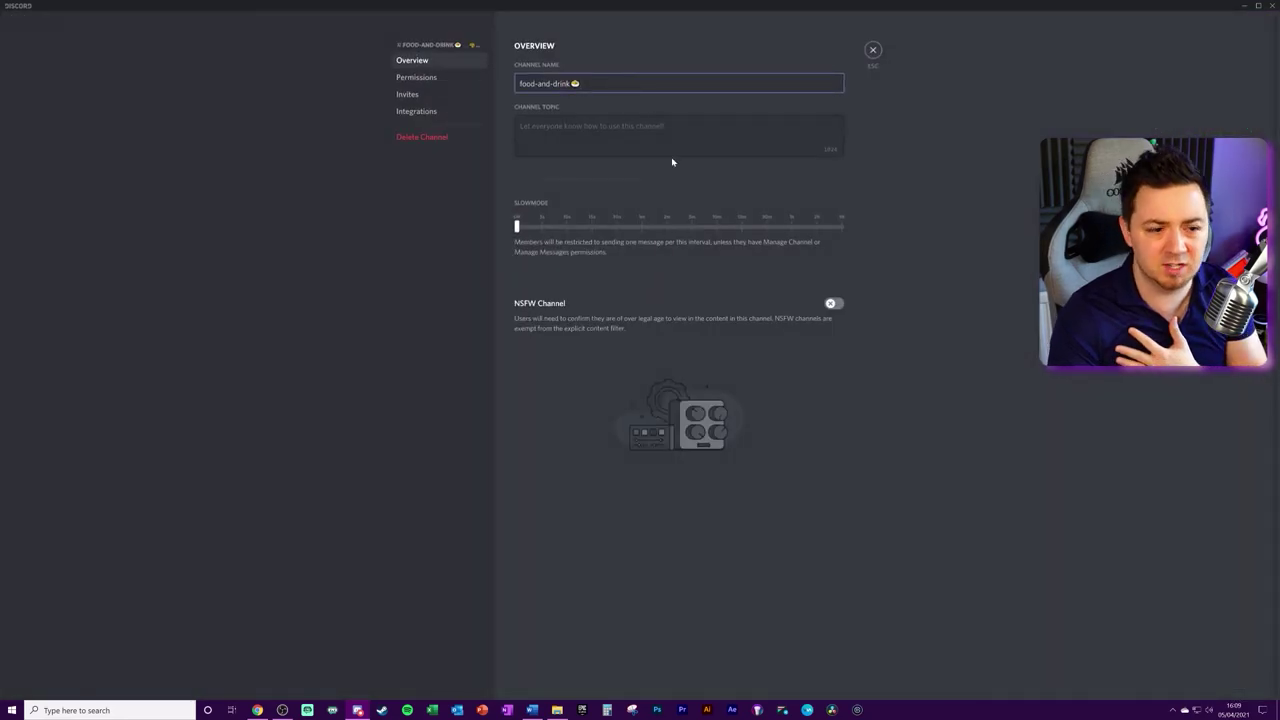
key(Tab)
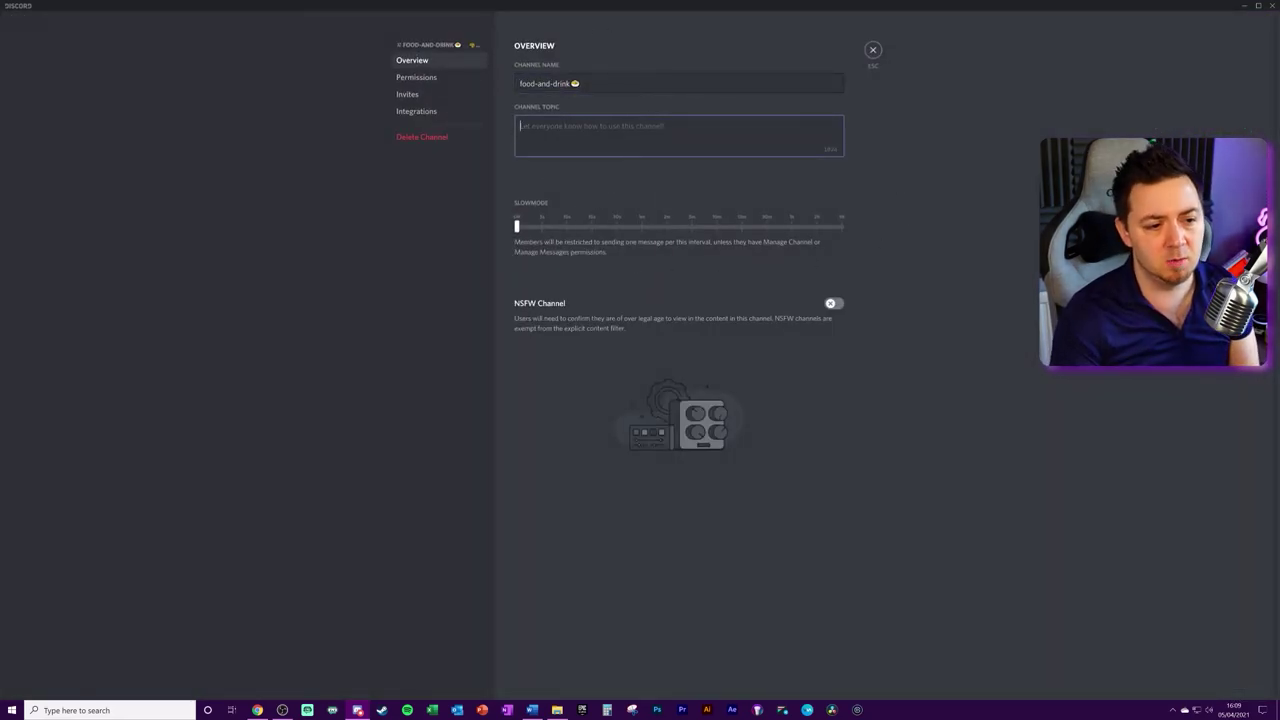
key(shift+Tab)
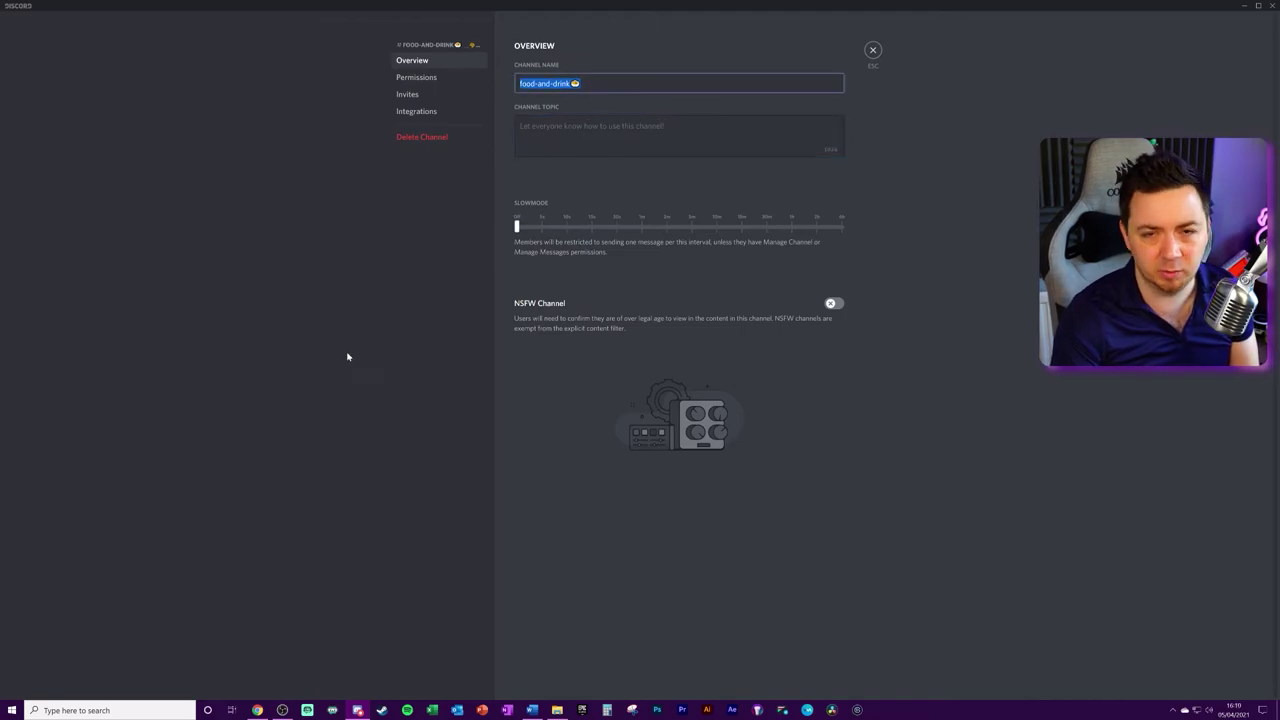
click(432, 77)
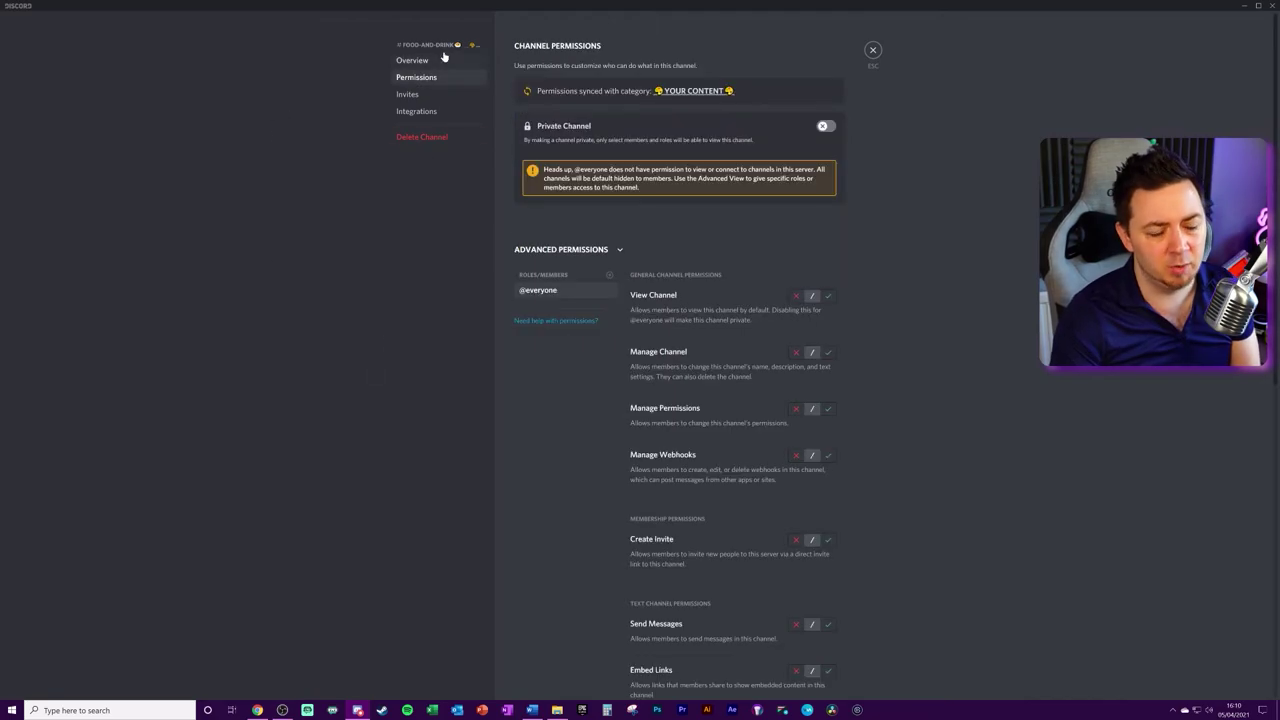
click(412, 95)
click(428, 113)
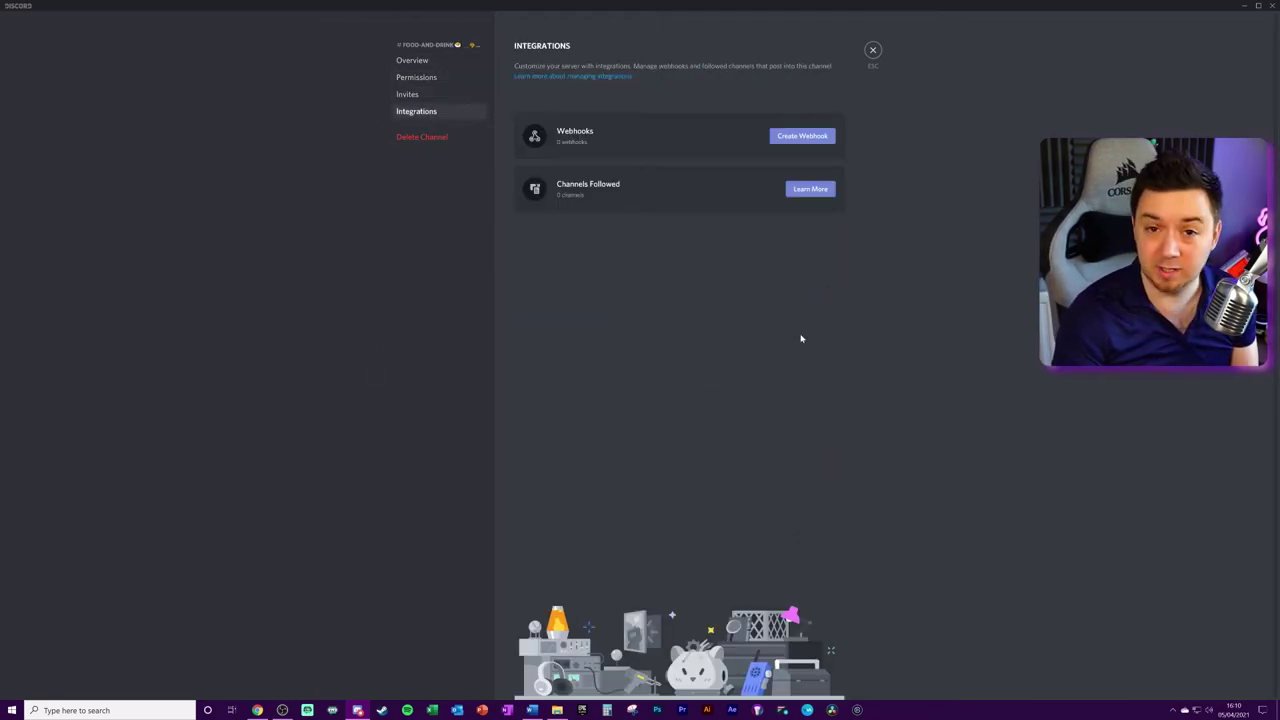
Leave channel settings and bring up the food-and-drink channel's context menu.
key(Escape)
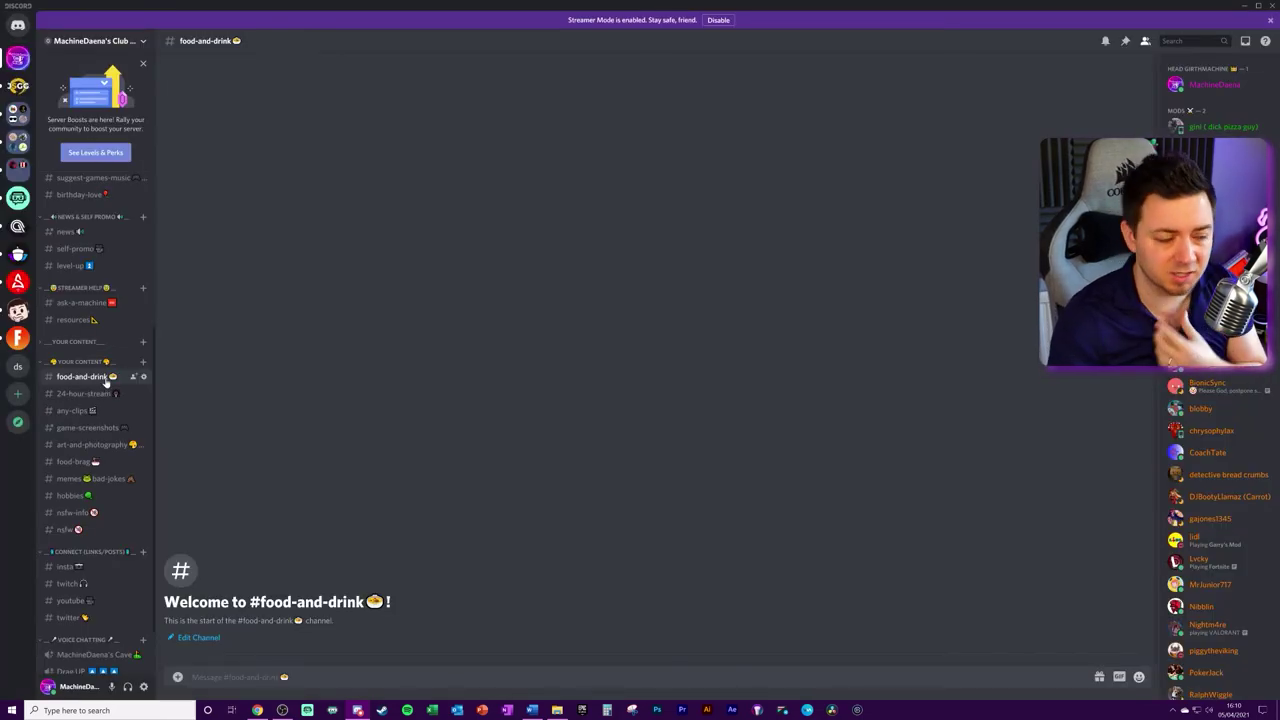
right_click(107, 380)
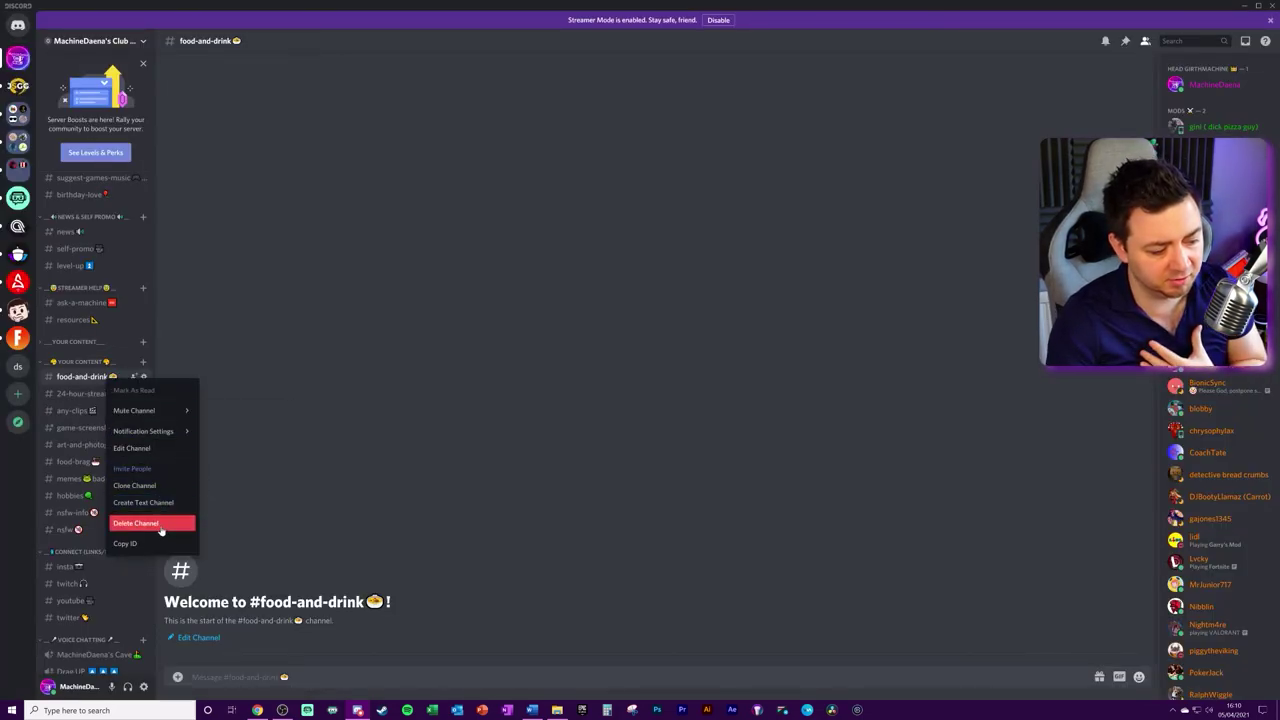